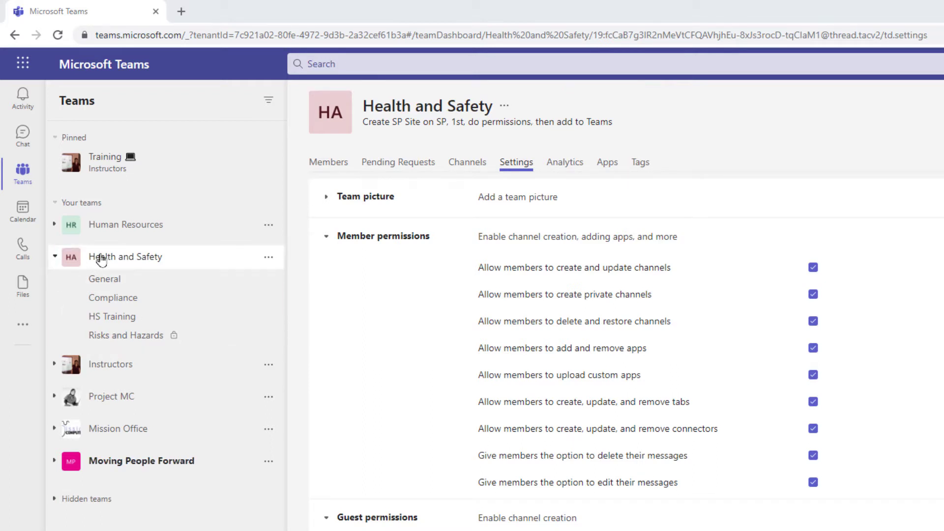
# - Open the Health and Safety team's management settings and expand the member permissions
pyautogui.click(100, 260)
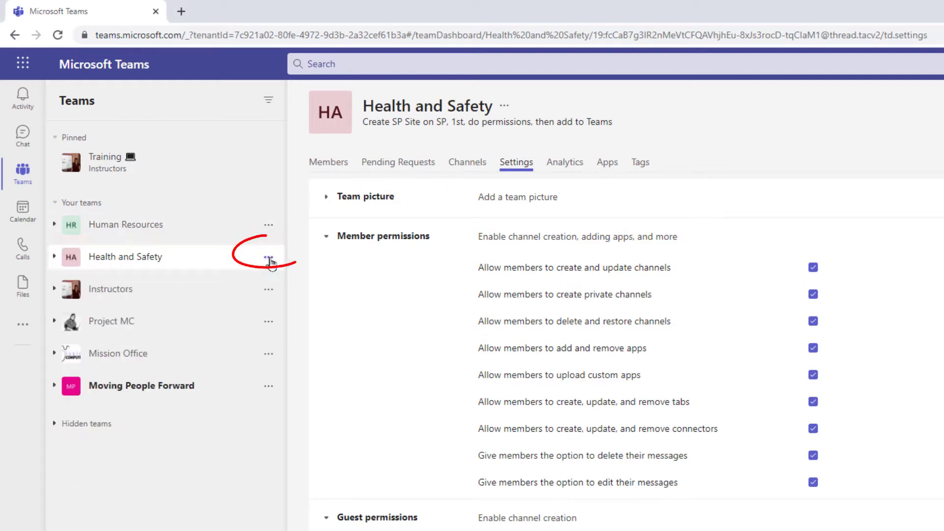
pyautogui.click(269, 259)
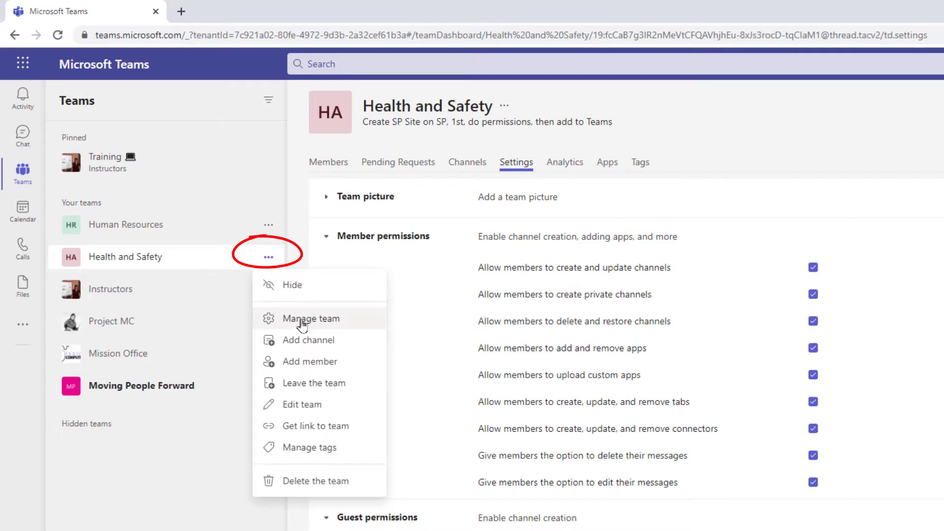
pyautogui.click(274, 319)
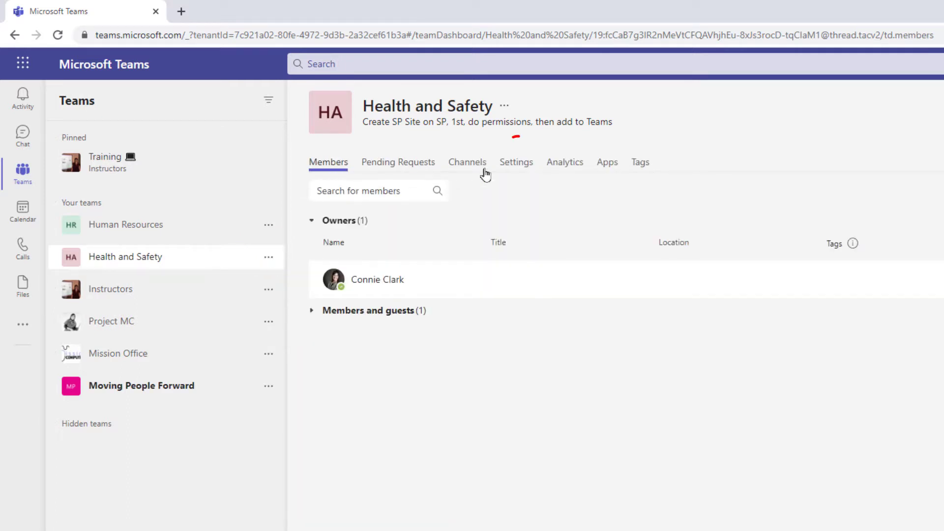
pyautogui.click(520, 169)
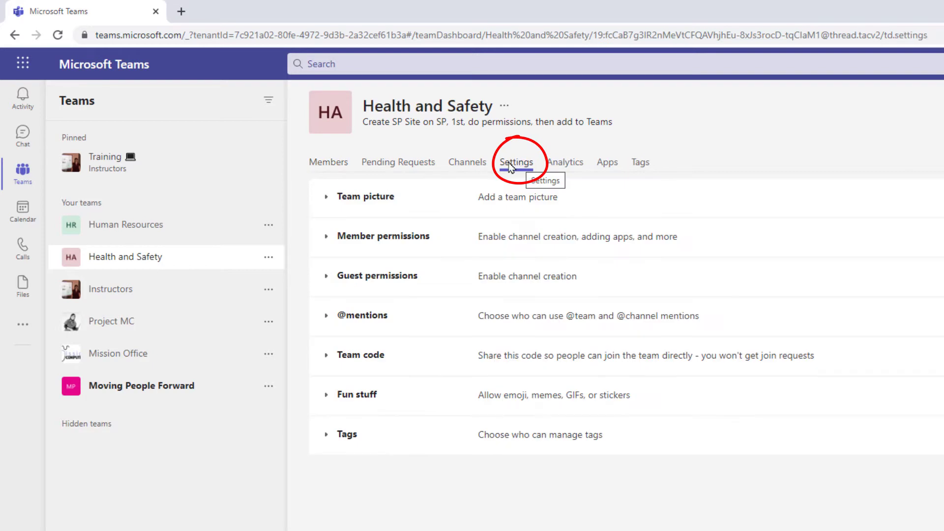
pyautogui.click(327, 237)
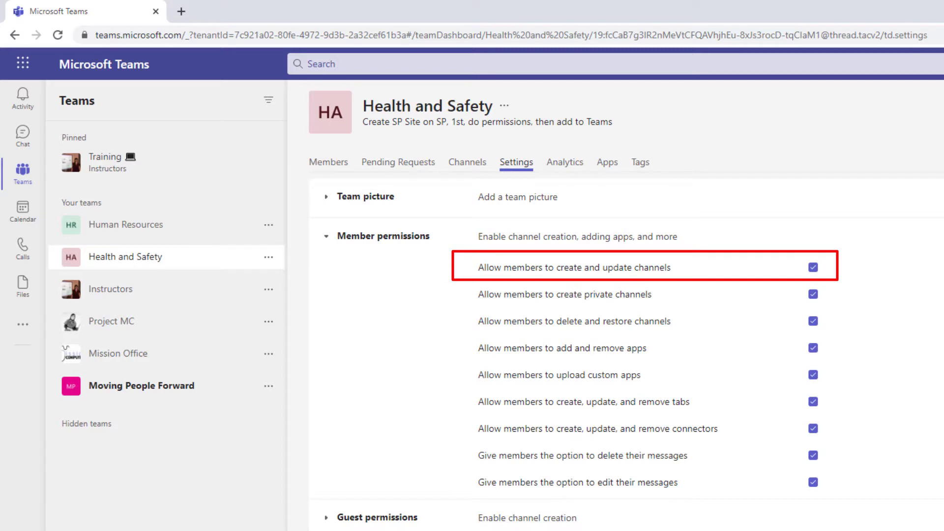
# - Disallow Health and Safety members from creating or updating channels, creating private channels, and deleting or restoring channels
pyautogui.click(120, 258)
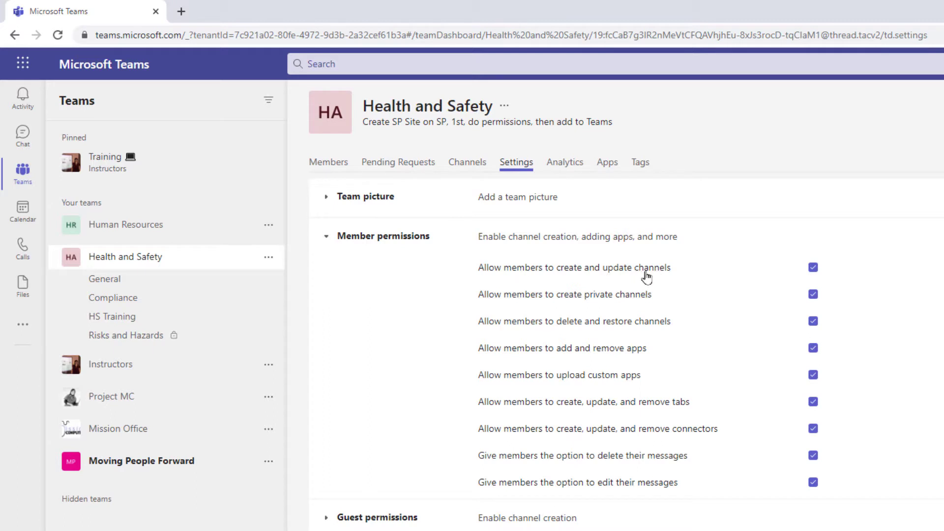
pyautogui.moveTo(266, 285)
pyautogui.click(813, 267)
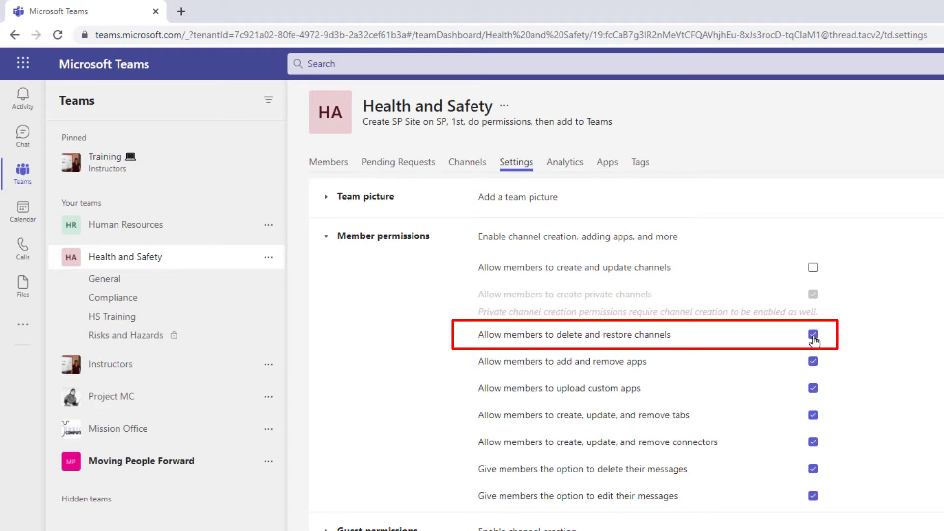
pyautogui.click(814, 335)
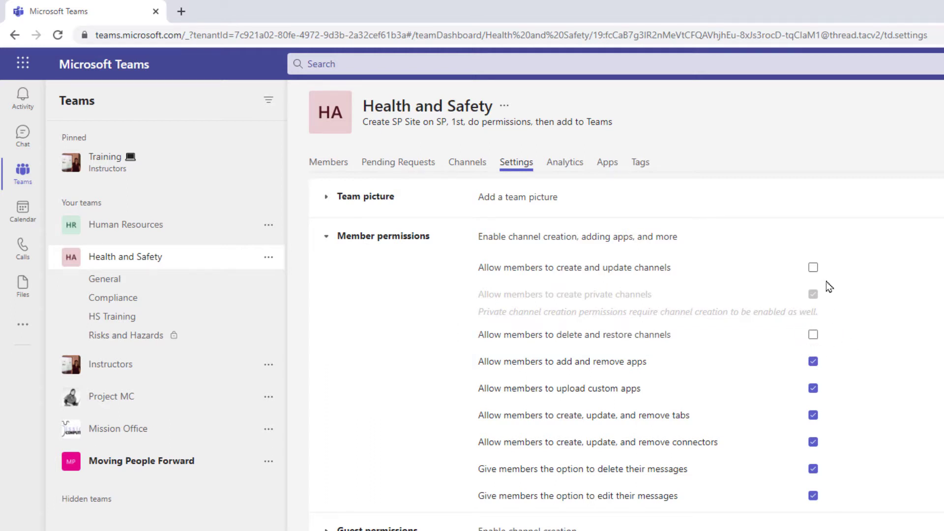
pyautogui.click(814, 268)
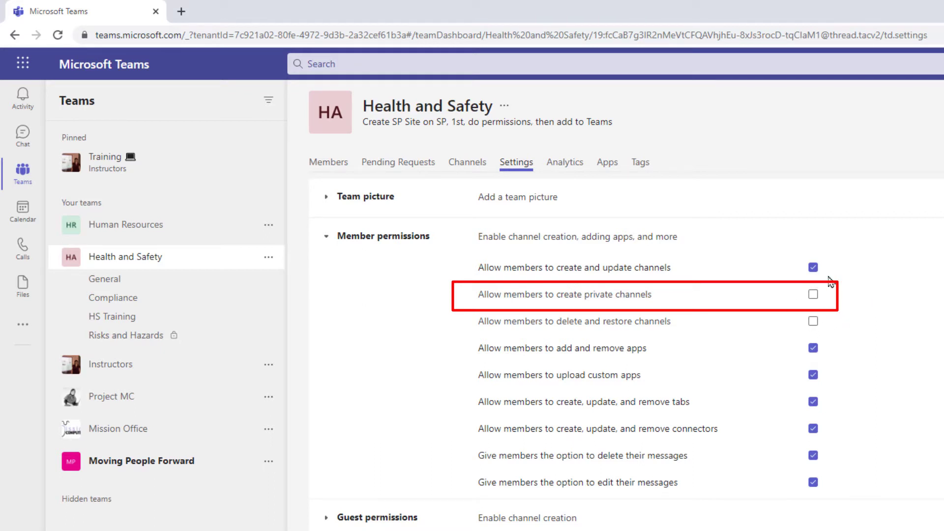
pyautogui.click(814, 268)
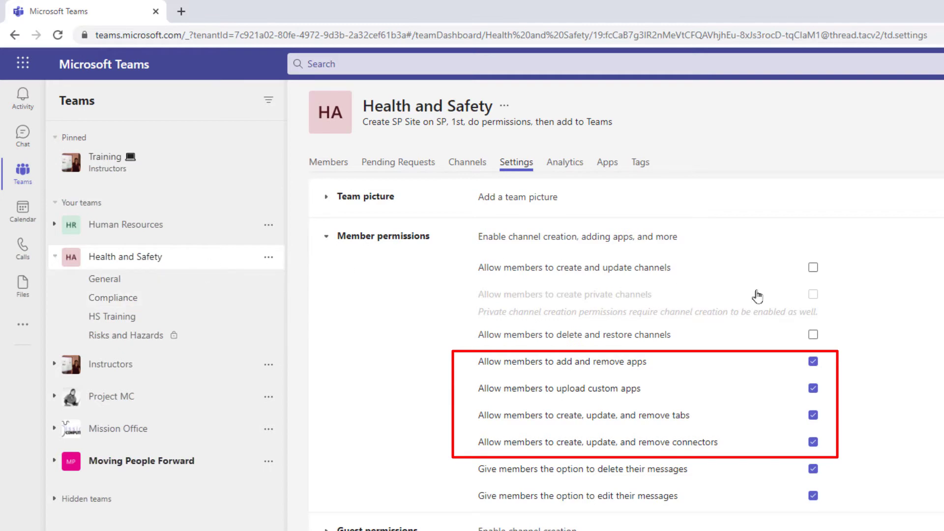
# - Review which apps can be added as tabs in the Health and Safety team's General and Compliance channels
pyautogui.click(158, 288)
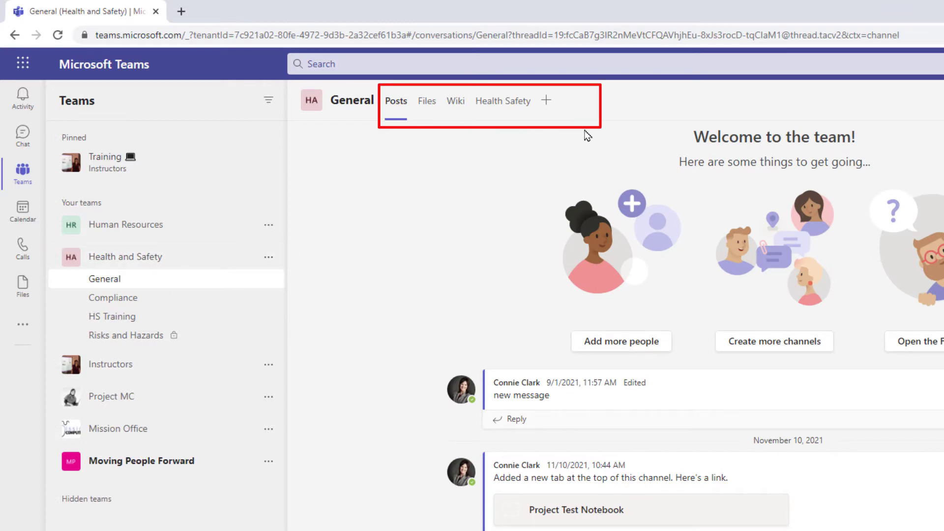
pyautogui.click(548, 102)
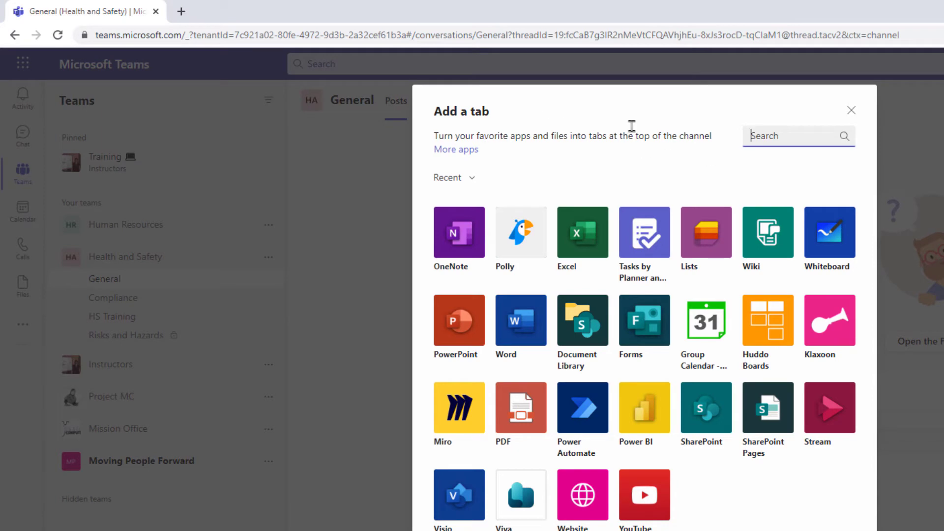
pyautogui.click(852, 112)
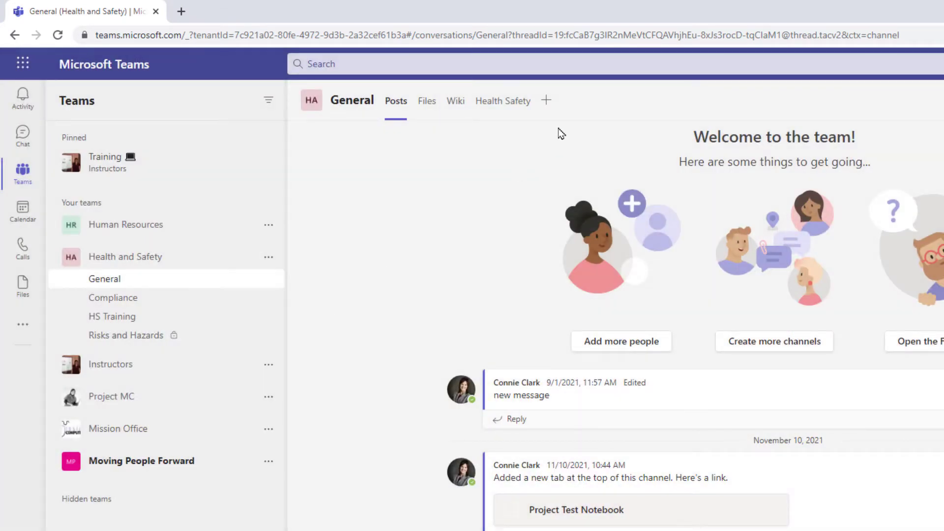
pyautogui.click(189, 305)
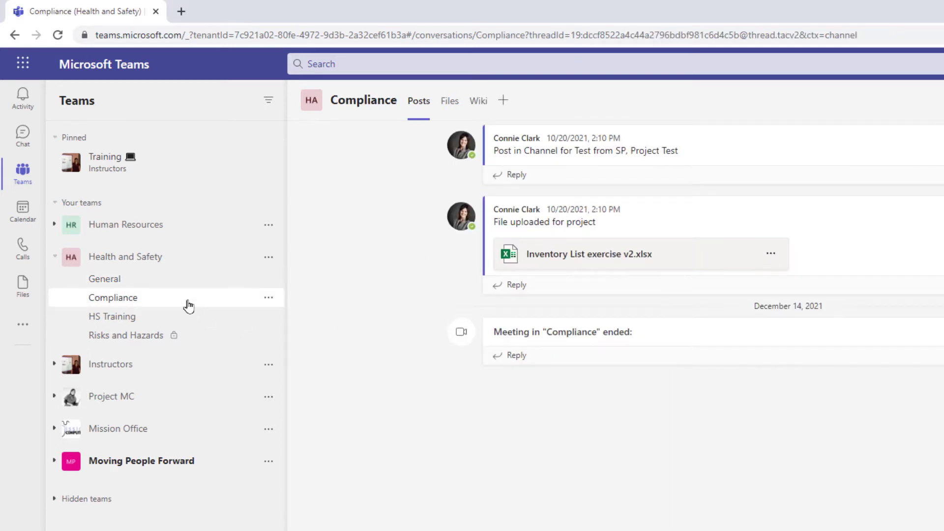
pyautogui.click(503, 102)
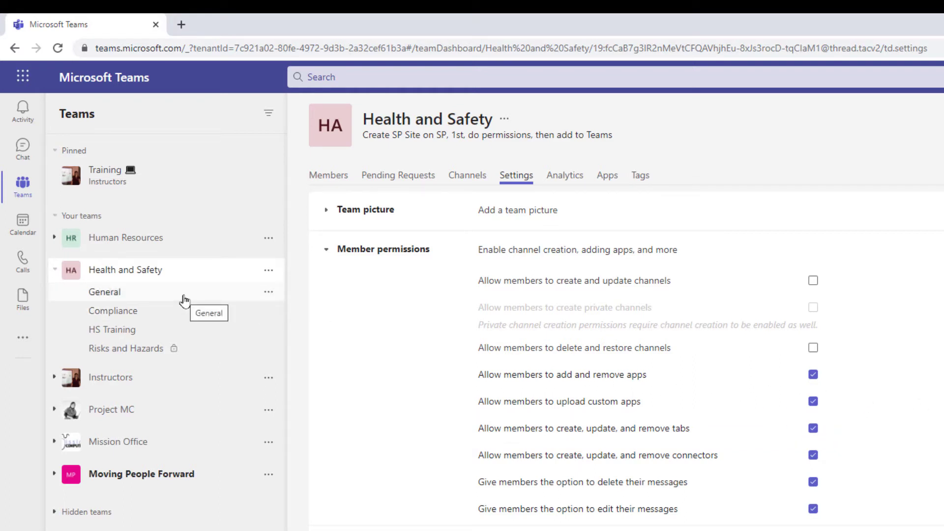
# - Open the Wiki tab in the Health and Safety team's General channel and review its tab options
pyautogui.click(184, 300)
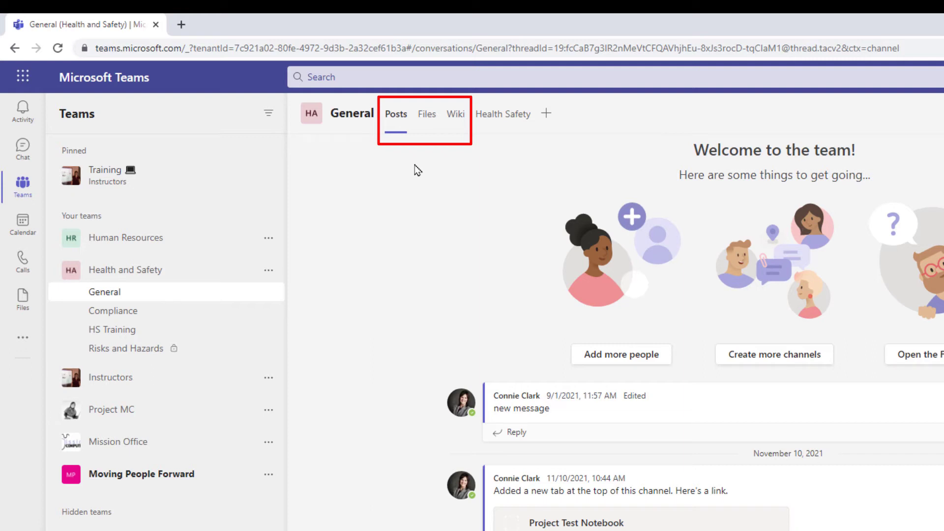
pyautogui.click(453, 118)
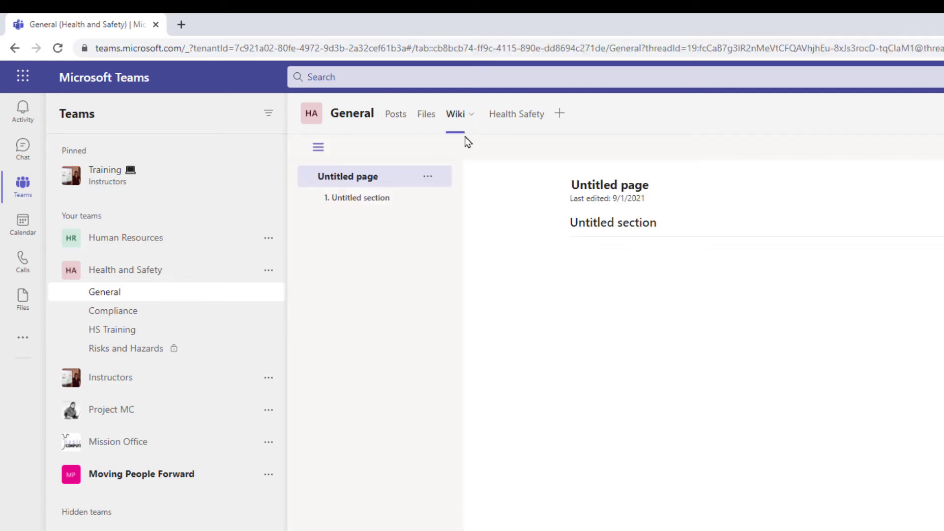
pyautogui.click(472, 116)
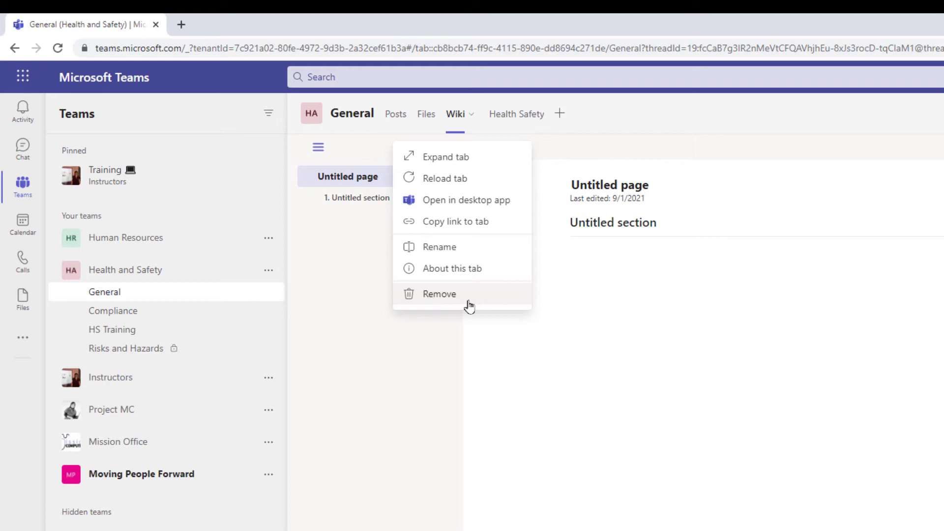
pyautogui.click(573, 123)
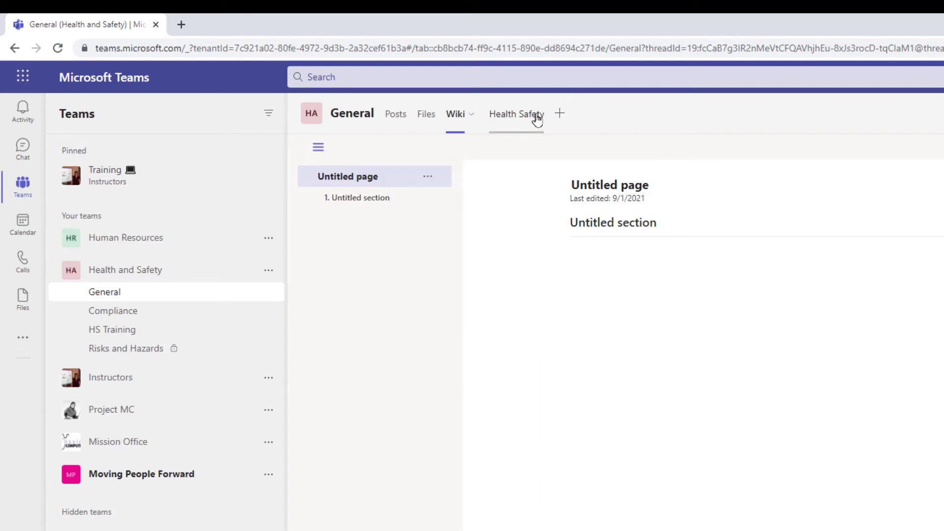
# - Open the Health Safety notebook tab in the General channel and review its tab options
pyautogui.click(517, 119)
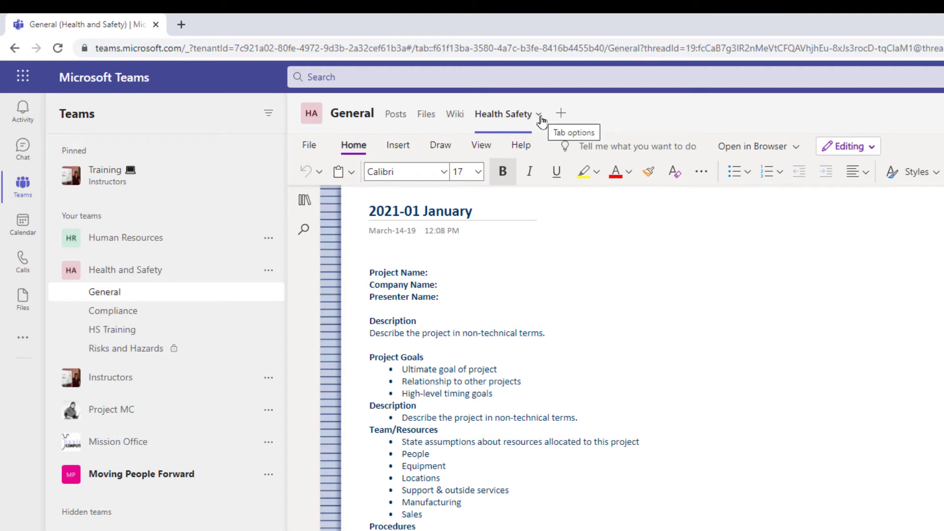
pyautogui.click(541, 117)
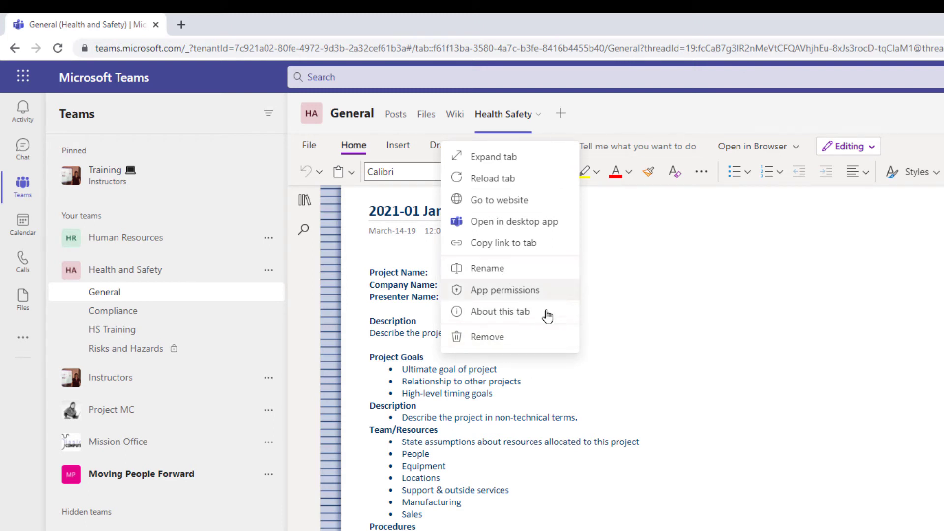
pyautogui.click(630, 117)
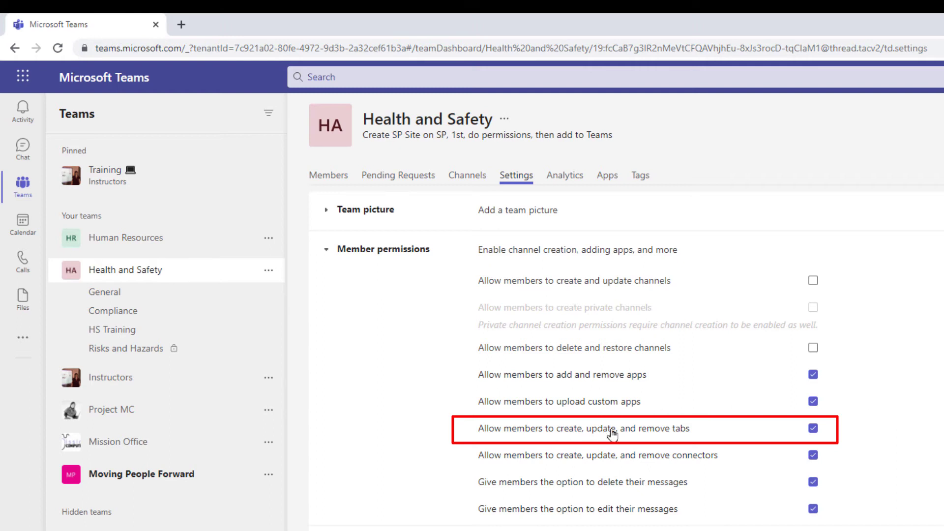
# - Disallow Health and Safety members from creating, updating, and removing tabs and connectors
pyautogui.click(813, 429)
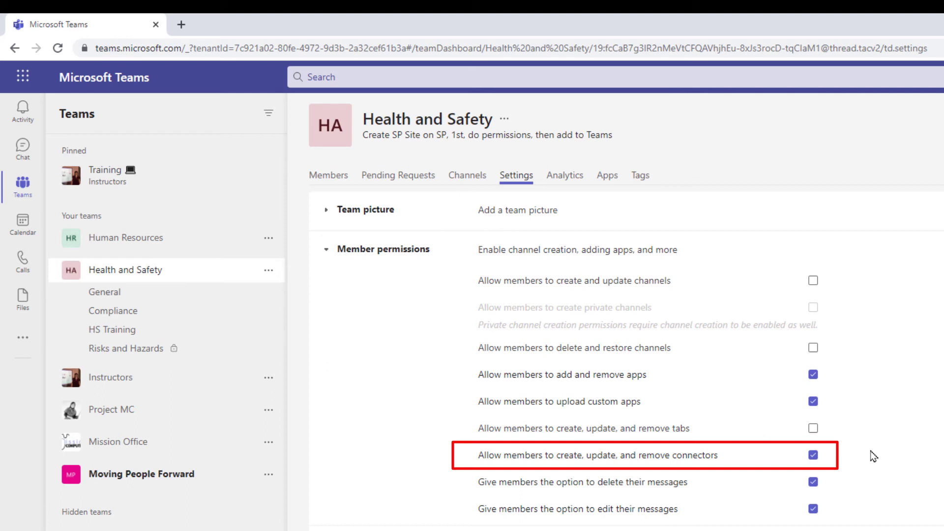
pyautogui.click(813, 455)
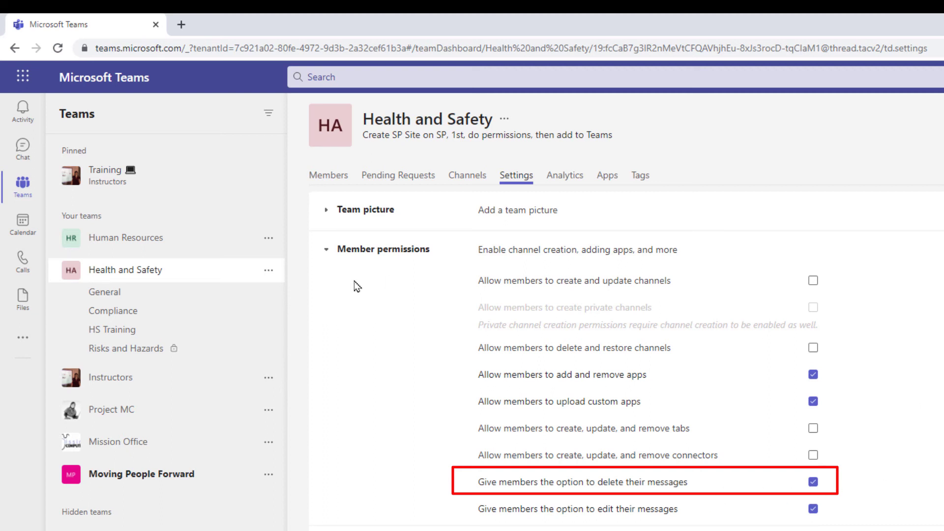
# - Delete the "File uploaded for project" message in the Compliance channel and undo the deletion
pyautogui.click(153, 299)
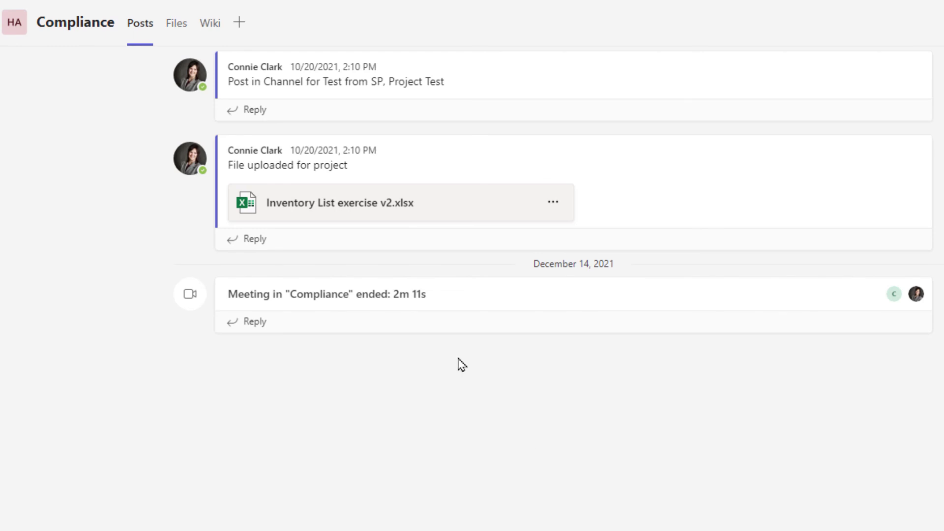
pyautogui.moveTo(928, 146)
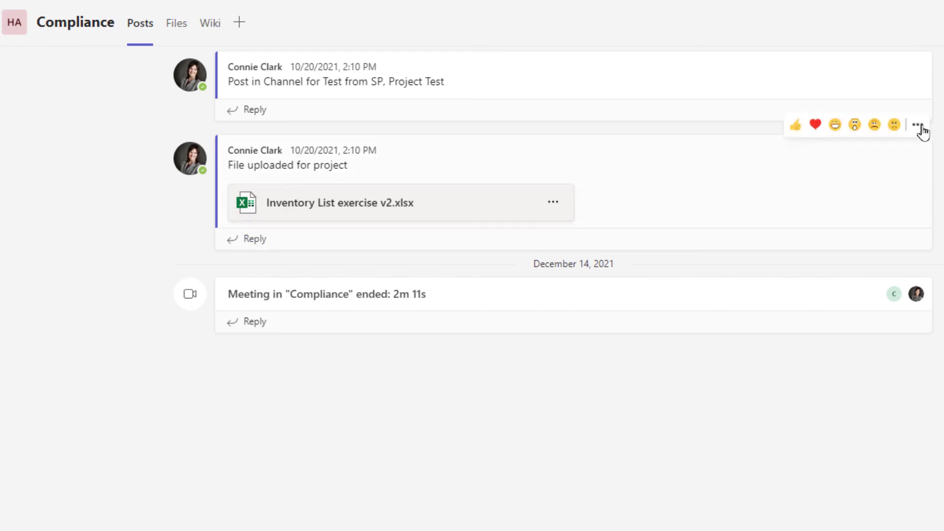
pyautogui.click(918, 126)
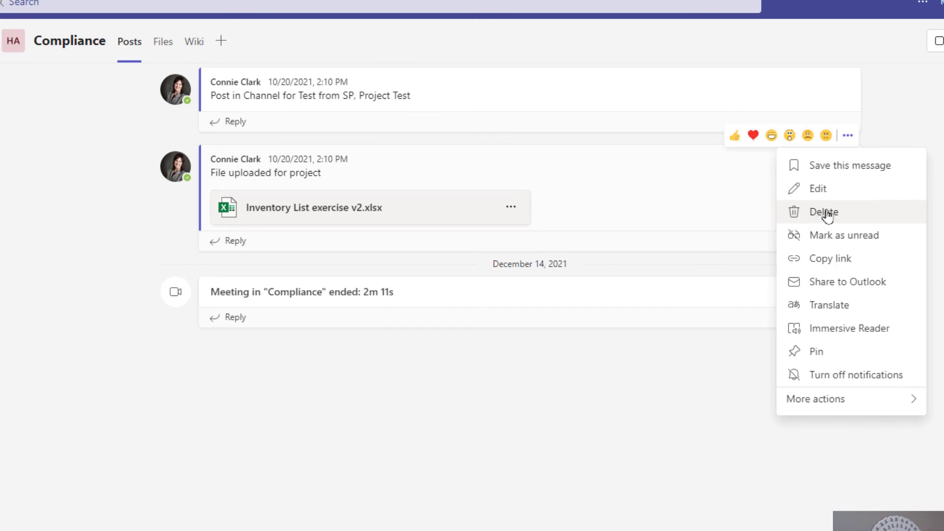
pyautogui.click(829, 215)
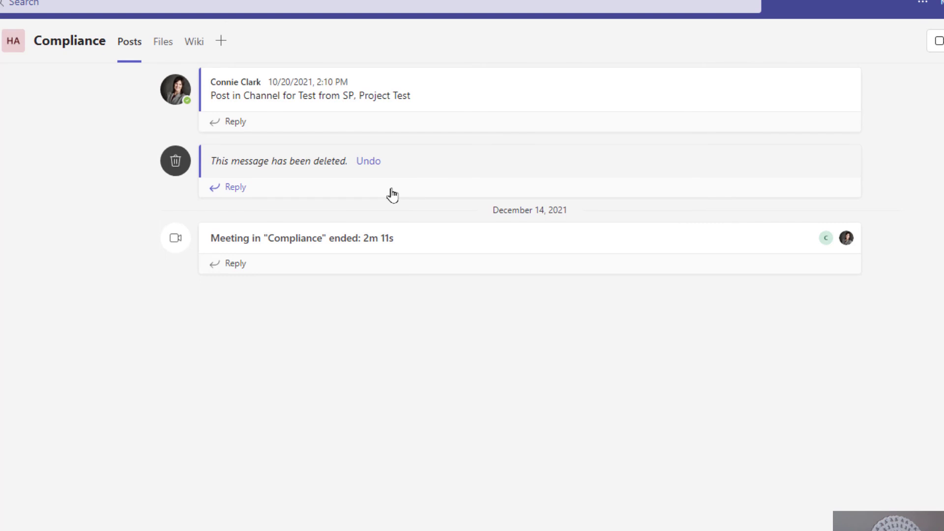
pyautogui.click(369, 162)
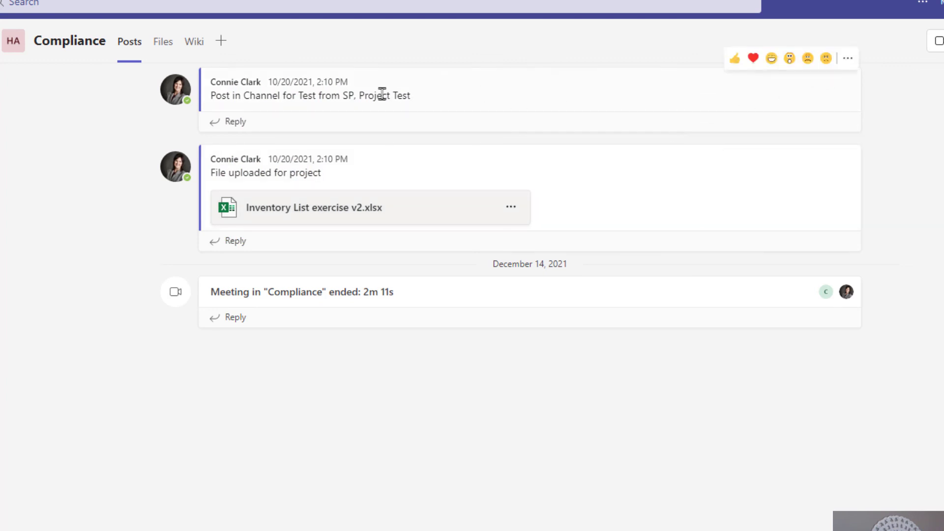
# - Edit the "Post in Channel for Test from SP, Project Test" message by selecting its whole text and saving it as is
pyautogui.click(848, 58)
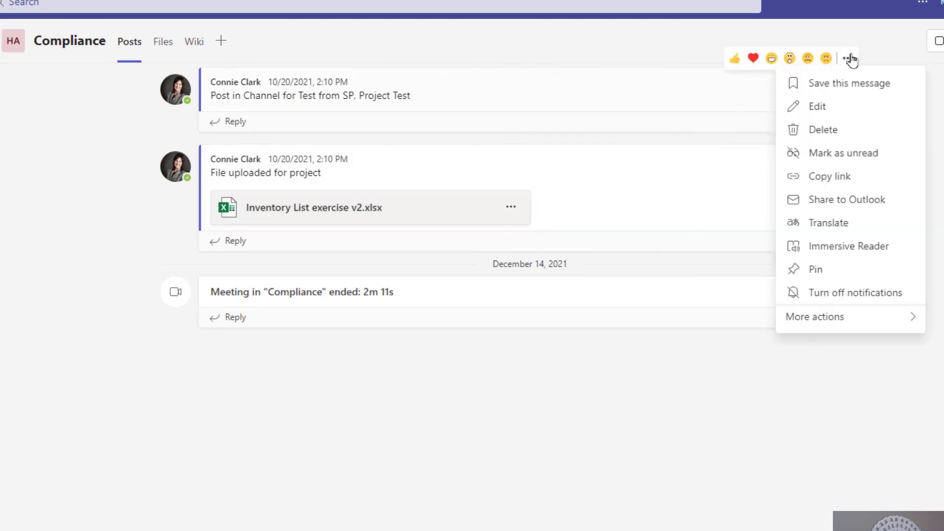
pyautogui.click(824, 112)
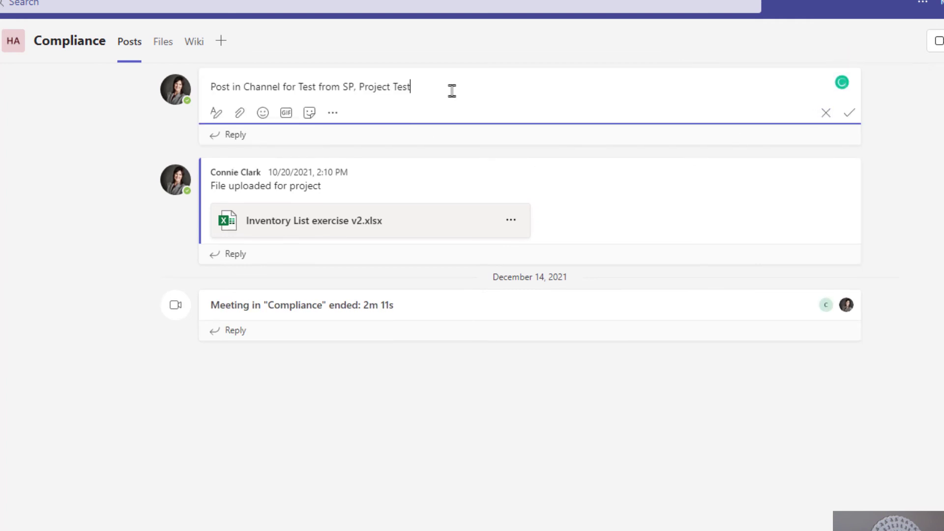
pyautogui.moveTo(428, 81); pyautogui.dragTo(197, 87)
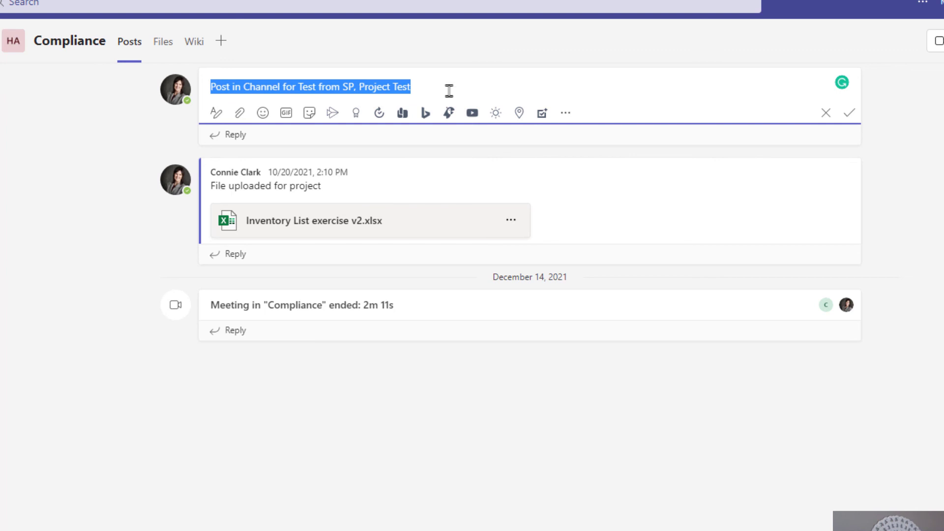
pyautogui.click(850, 116)
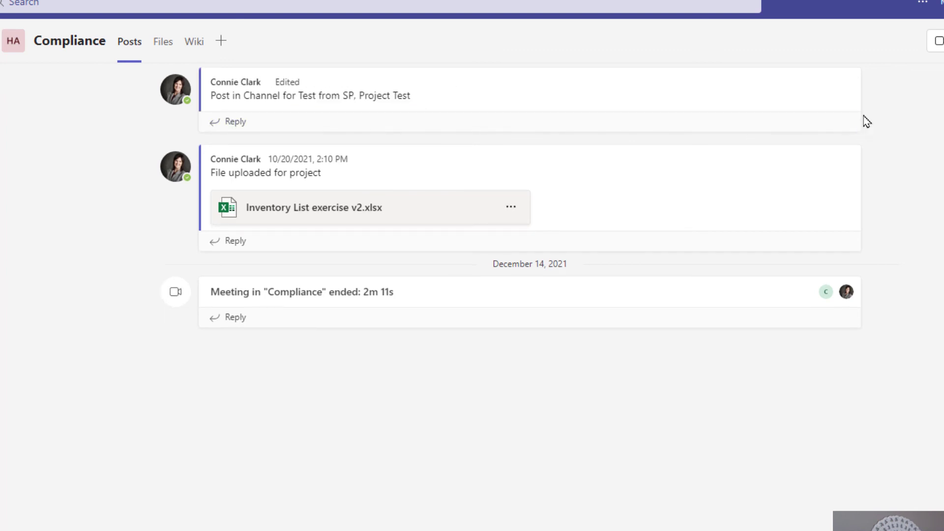